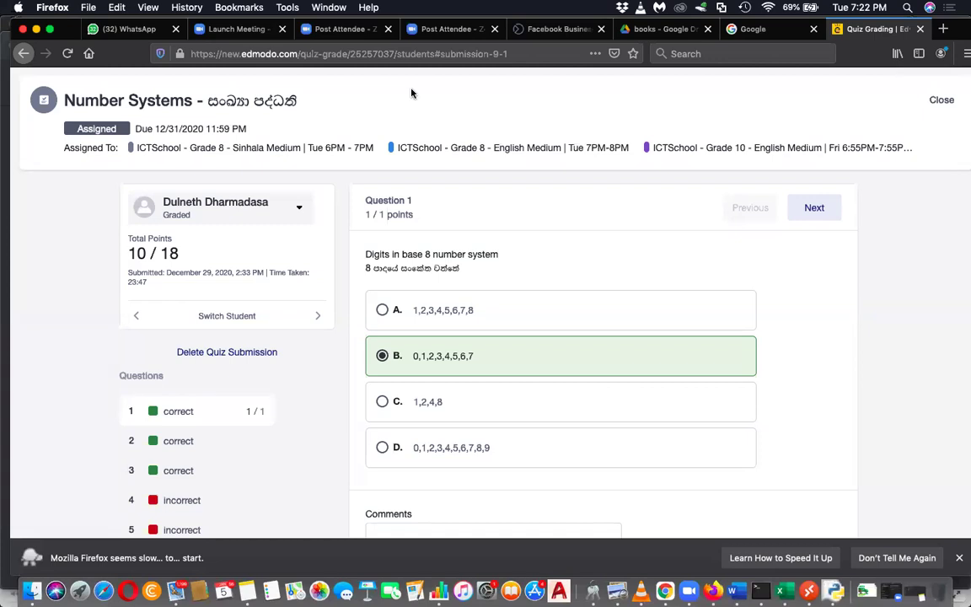
- Leave the graded student submission and return to the student list of the Number Systems quiz
left_click(21, 56)
left_click(22, 54)
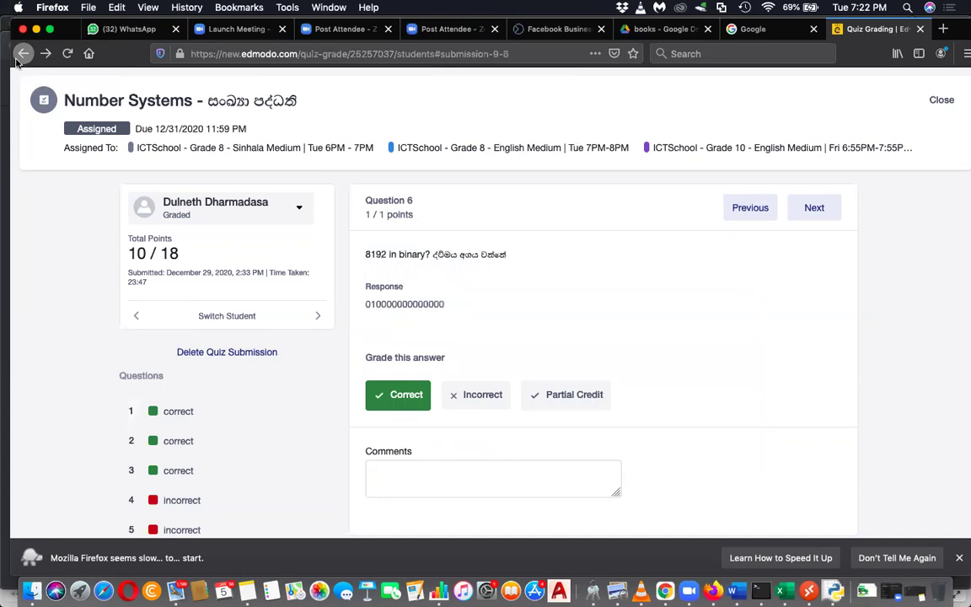
left_click(19, 56)
left_click(19, 56)
left_click(19, 55)
left_click(18, 56)
left_click(18, 55)
left_click(19, 55)
left_click(19, 55)
left_click(18, 56)
left_click(18, 56)
left_click(19, 55)
left_click(18, 56)
left_click(19, 56)
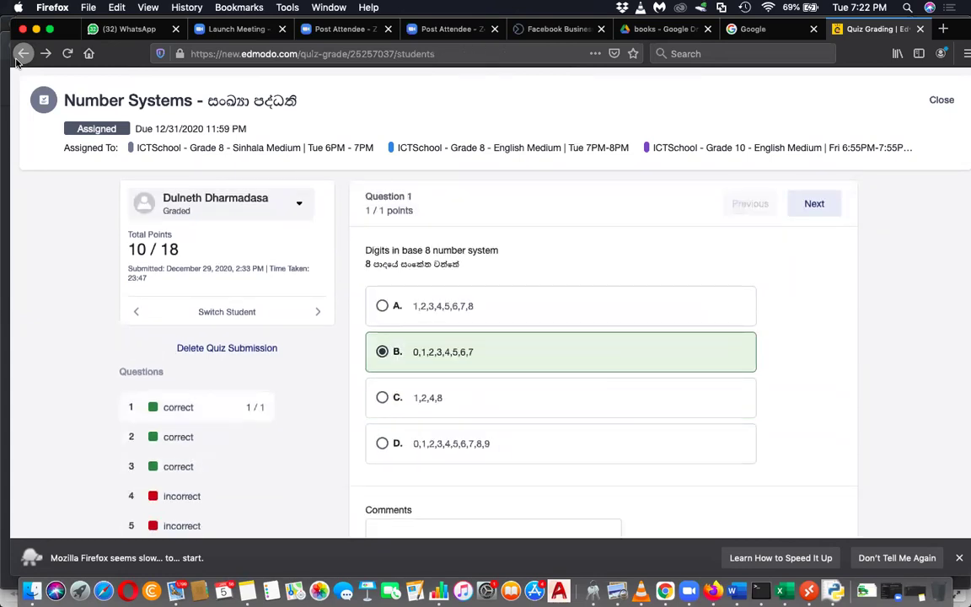
left_click(18, 55)
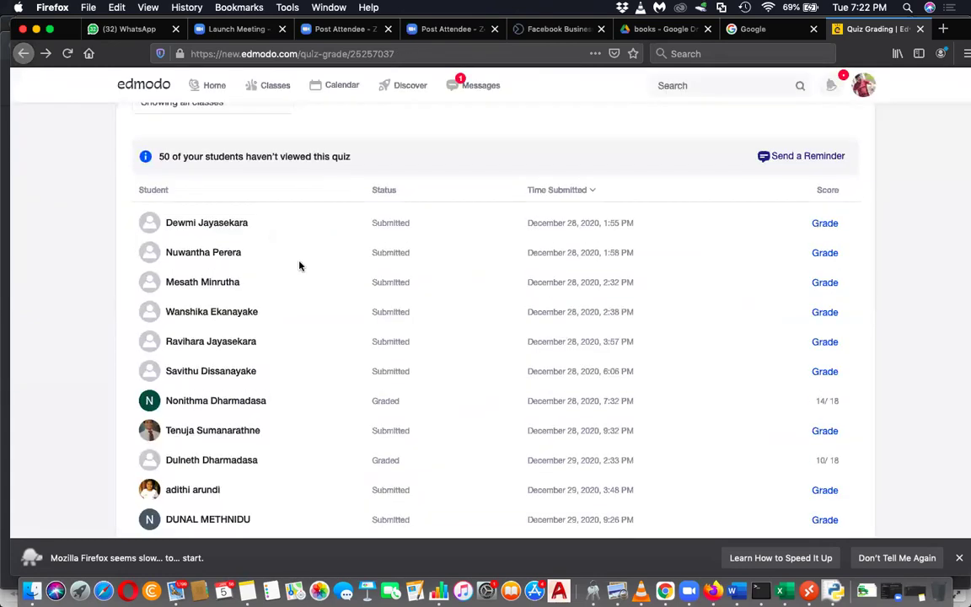
left_click(246, 251)
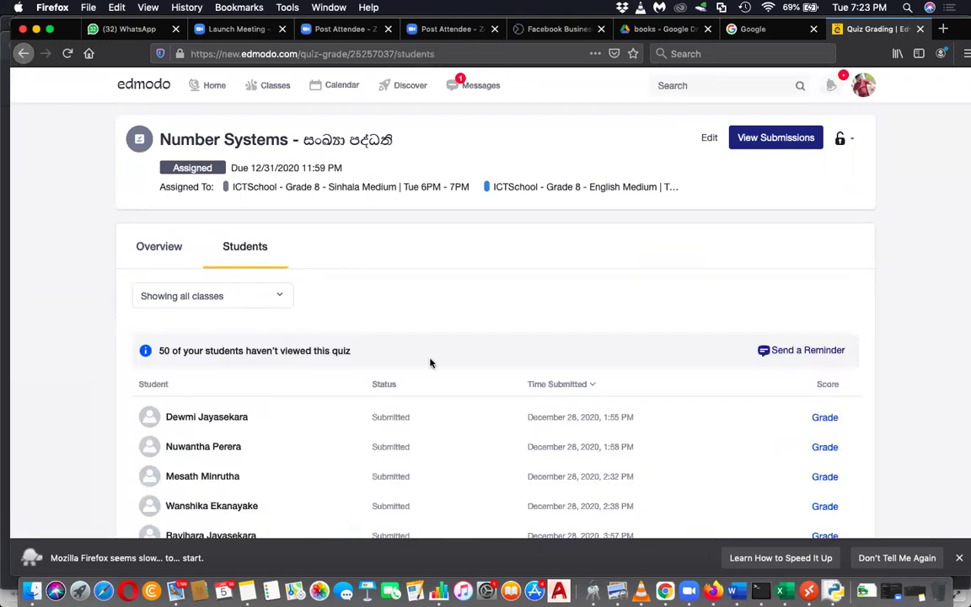
scroll(430, 362, "down", 2)
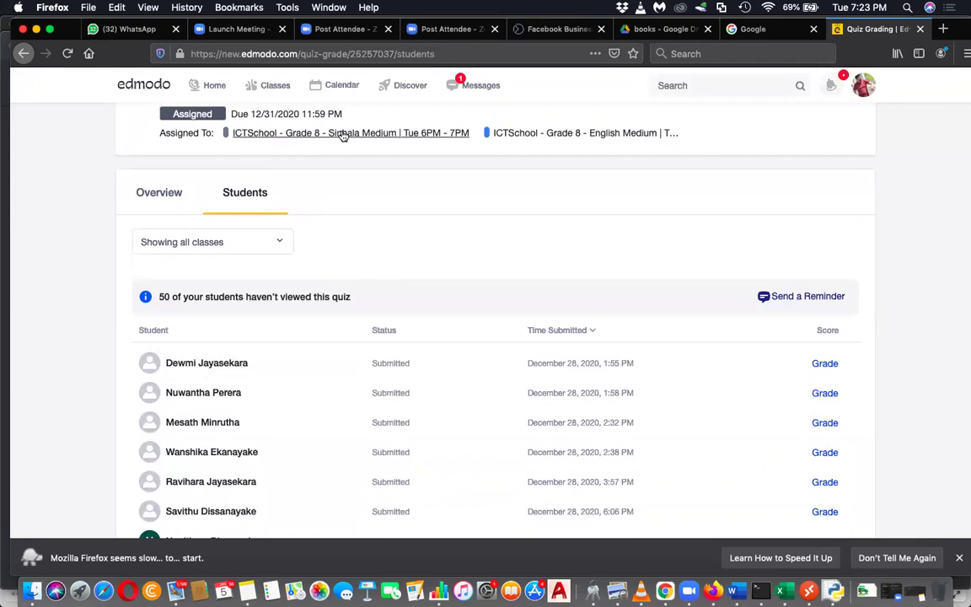
scroll(345, 134, "up", 2)
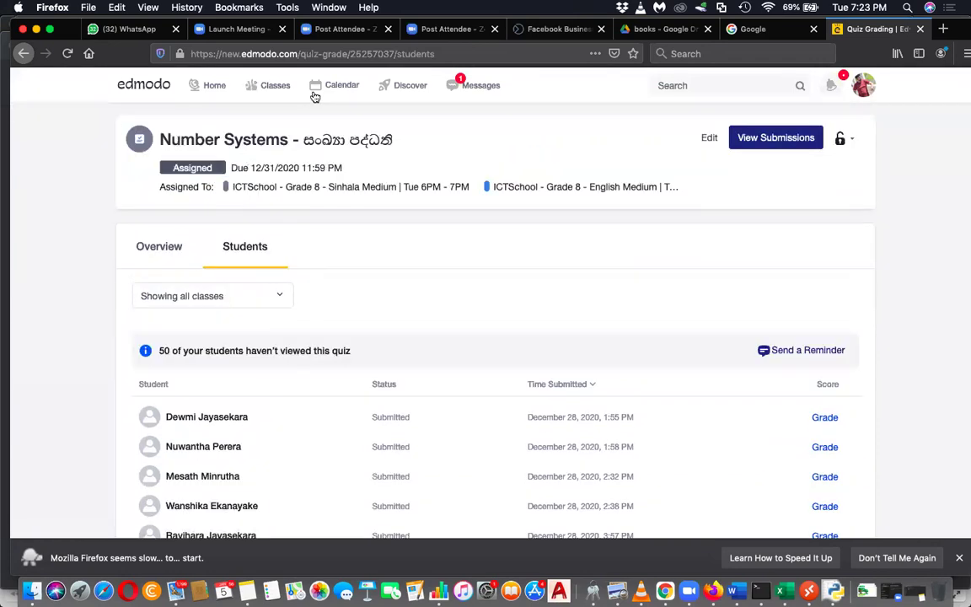
- Open the class ICTSchool - Grade 8 - English Medium | Tue 7PM-8PM from the class overview
mouse_move(269, 97)
left_click(271, 92)
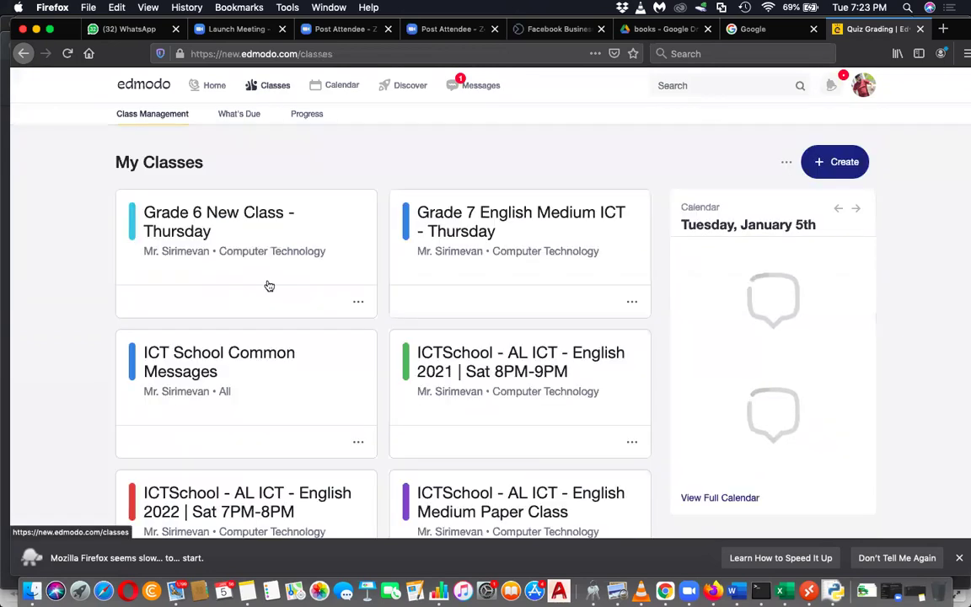
scroll(270, 405, "down", 15)
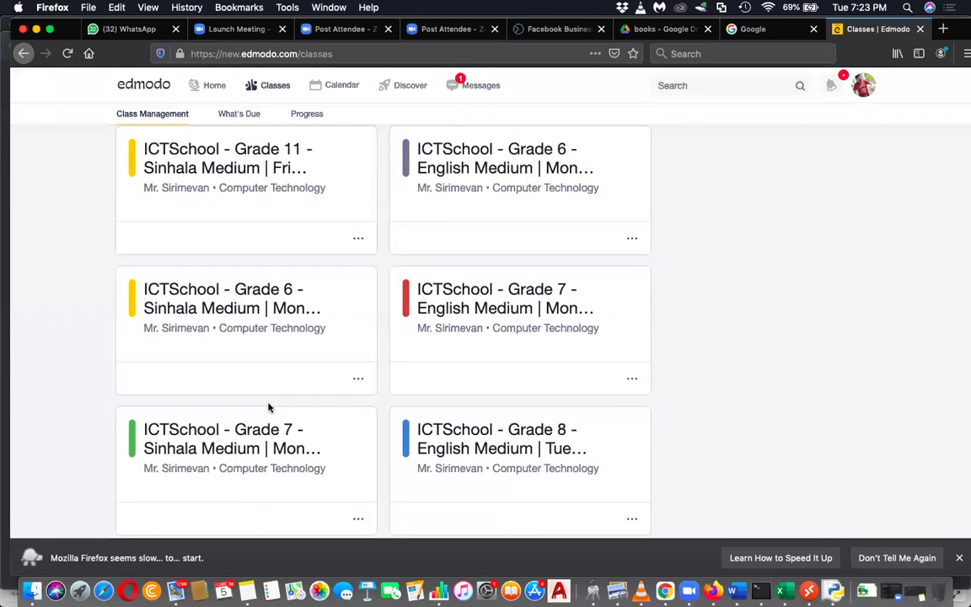
scroll(323, 402, "down", 1)
left_click(487, 436)
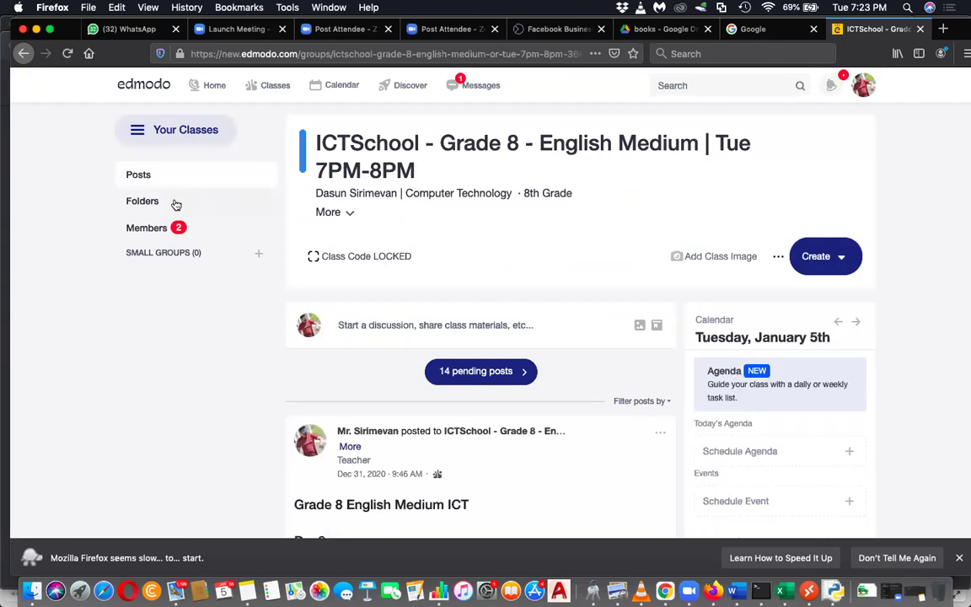
- Select all pending members of the Grade 8 English Medium class and approve their requests
left_click(178, 228)
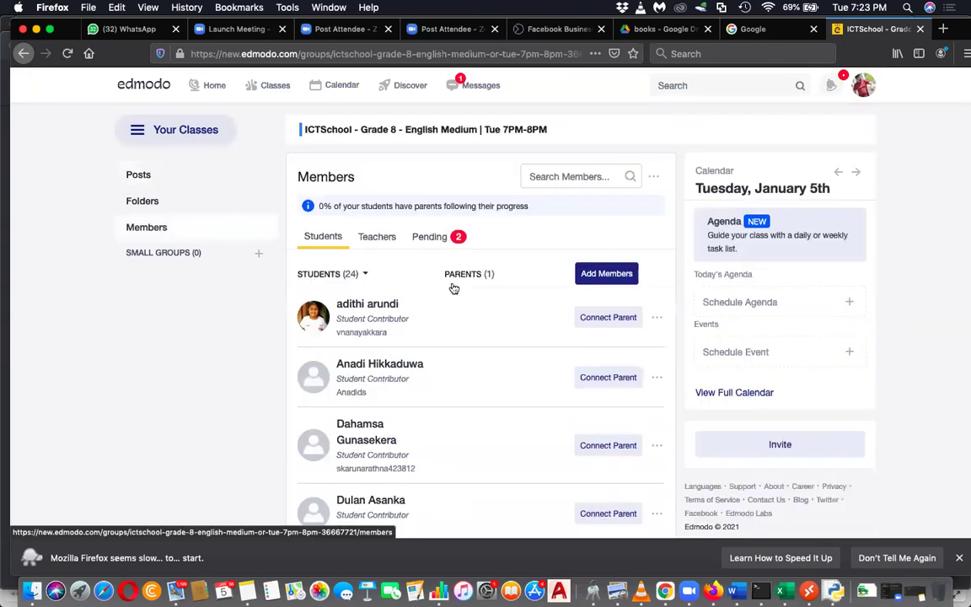
left_click(448, 241)
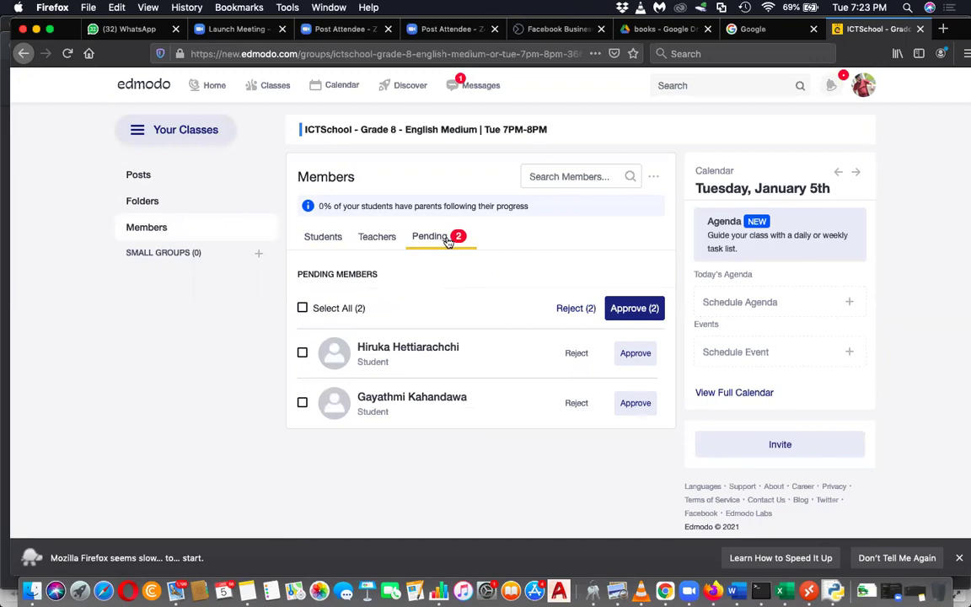
left_click(302, 307)
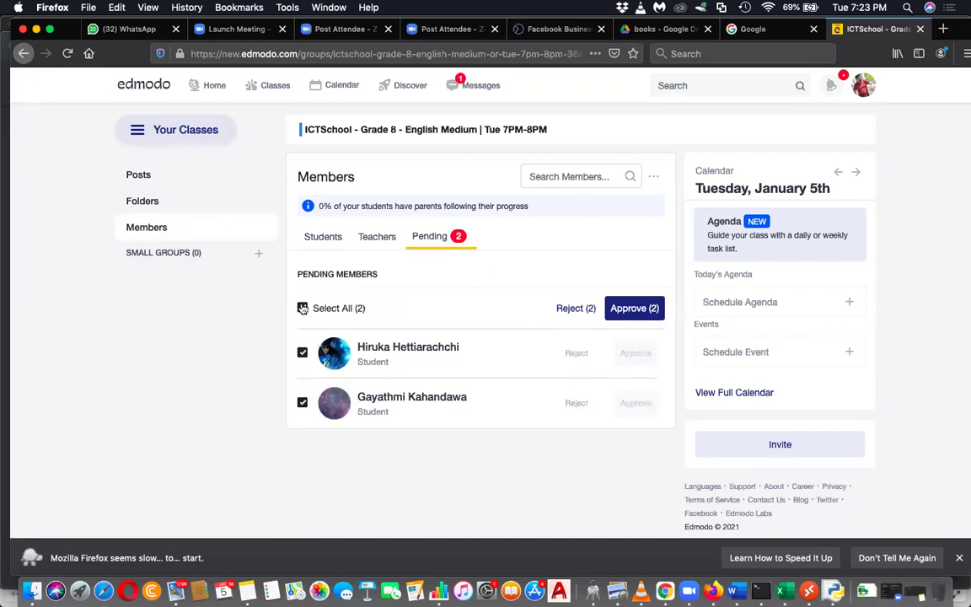
left_click(634, 308)
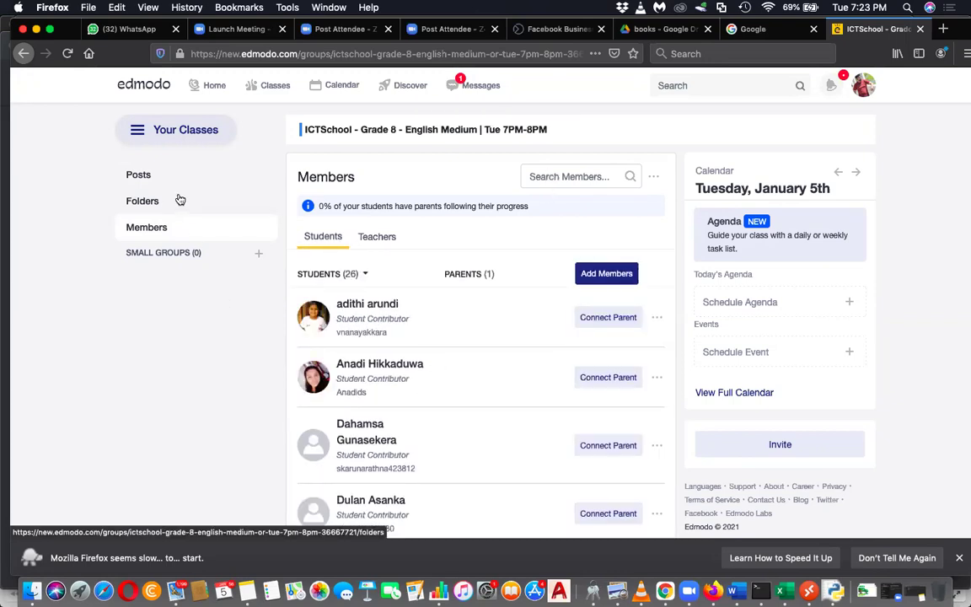
- Find the Number Systems quiz among the class posts and open its submissions listed by student
left_click(141, 176)
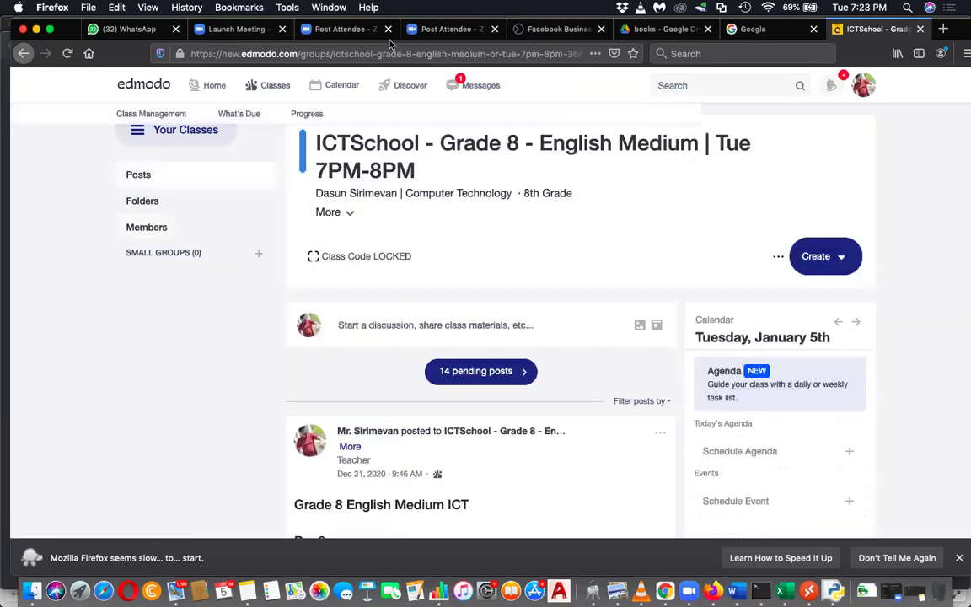
scroll(506, 405, "down", 5)
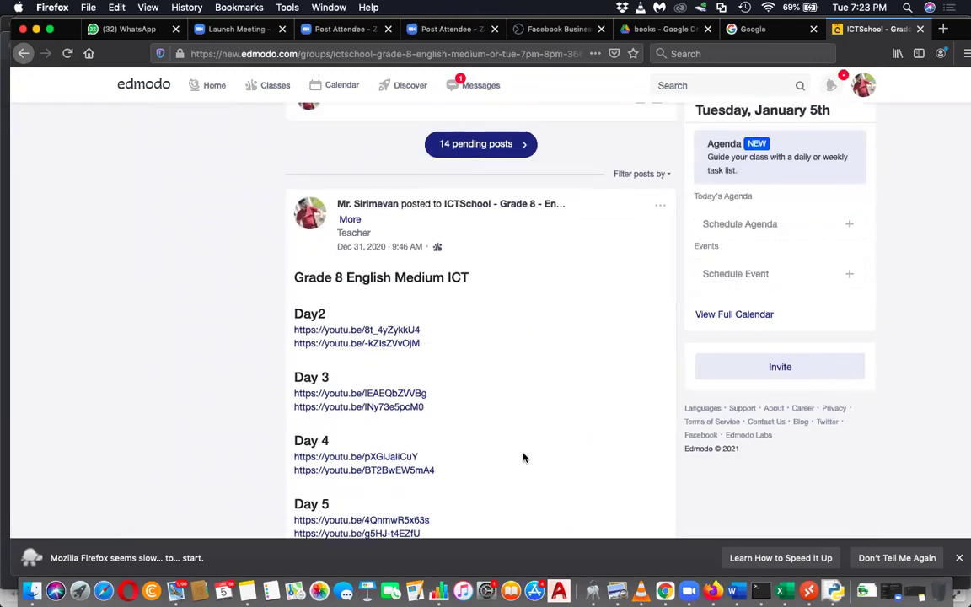
scroll(523, 457, "down", 15)
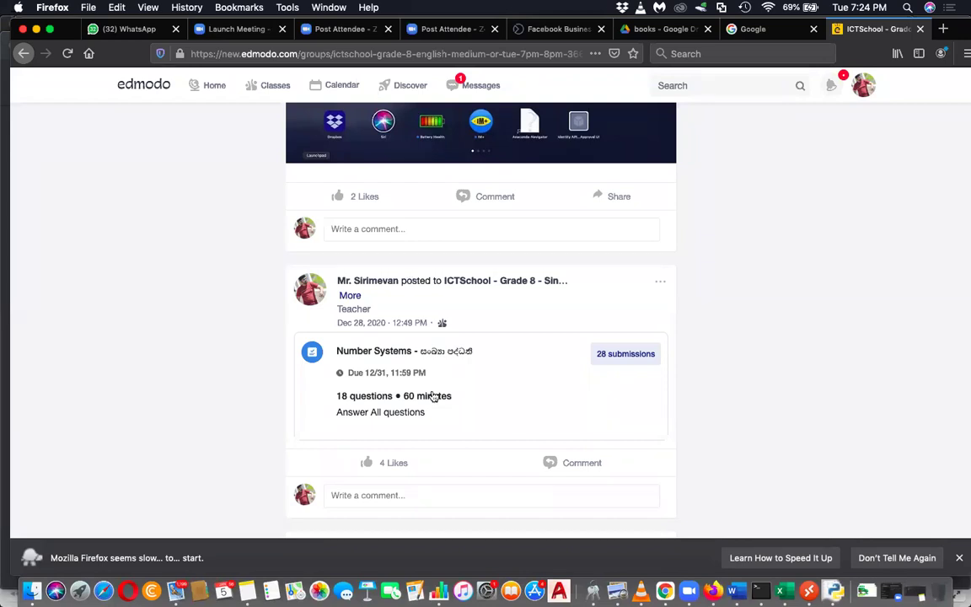
left_click(622, 359)
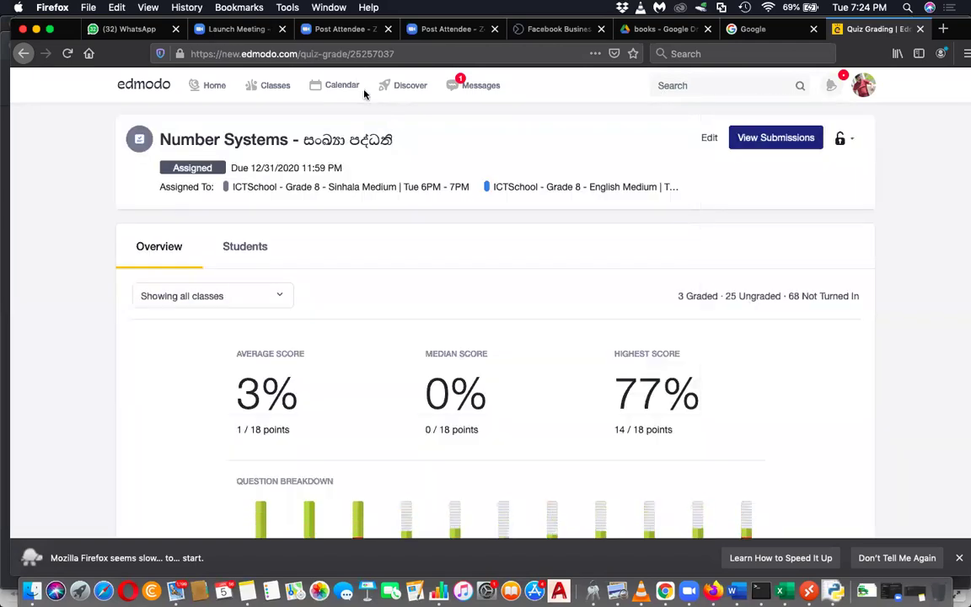
left_click(243, 249)
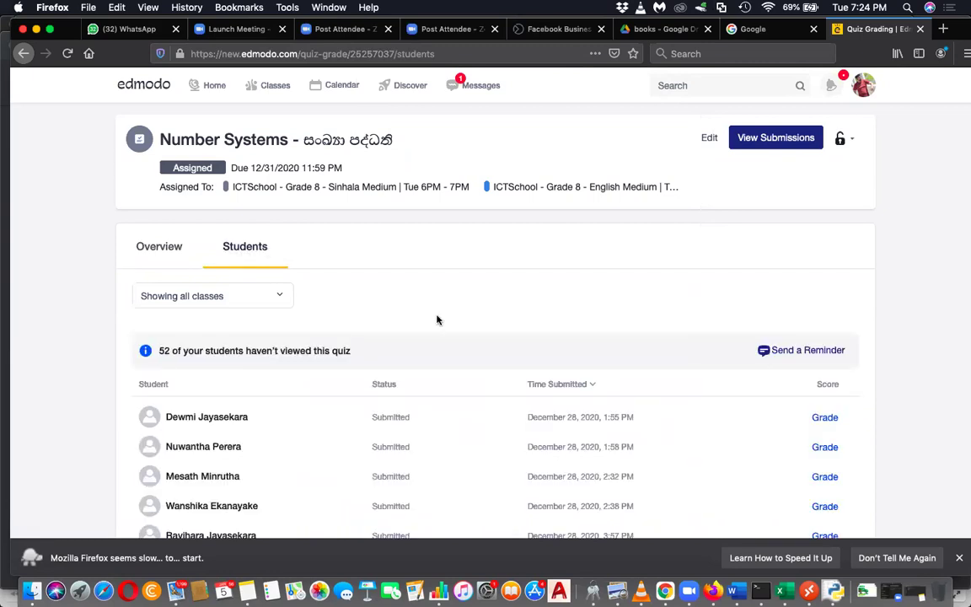
- Look through the quiz's student list, examining each student's status, submission time and score
scroll(437, 319, "down", 9)
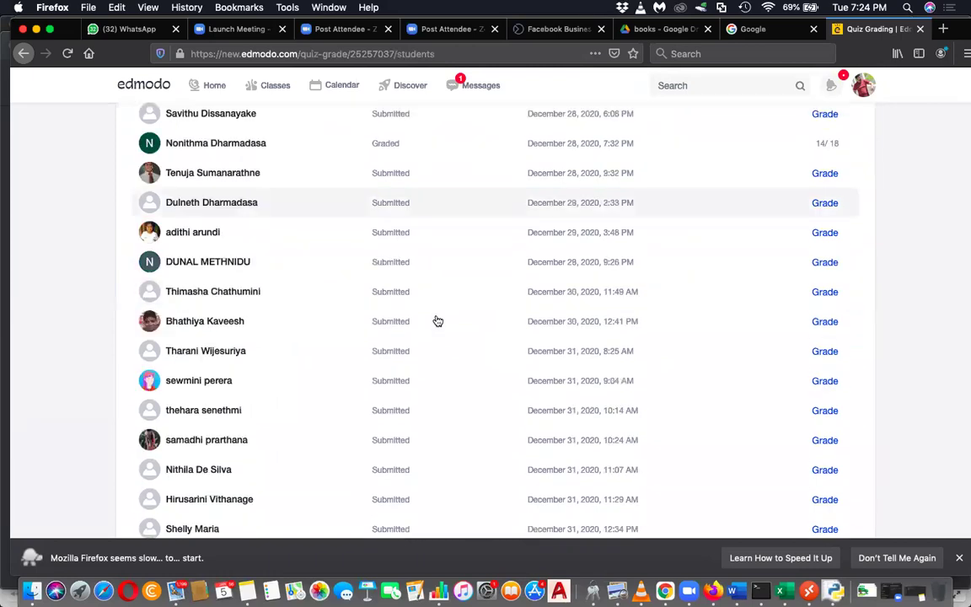
scroll(438, 320, "down", 3)
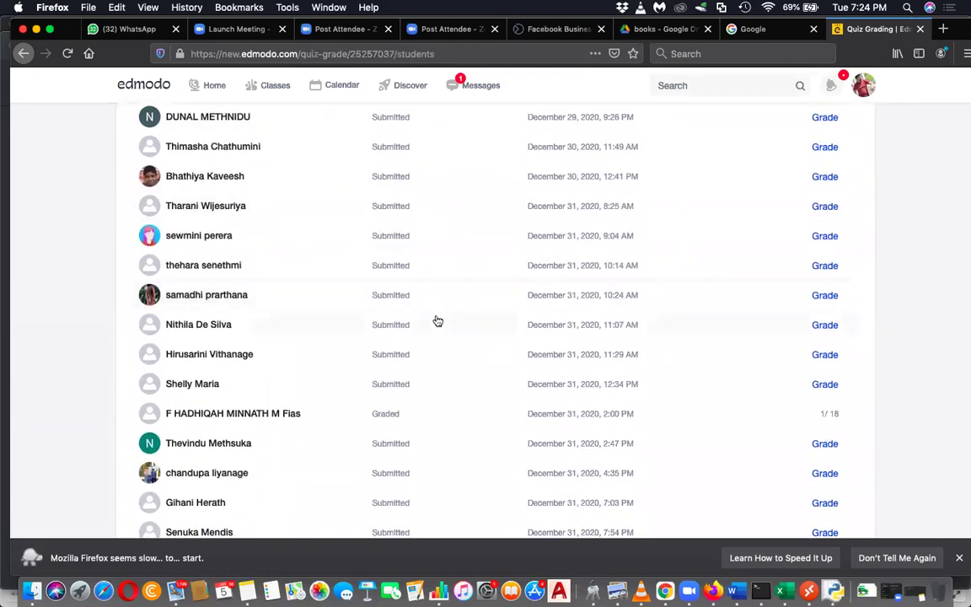
scroll(436, 320, "up", 15)
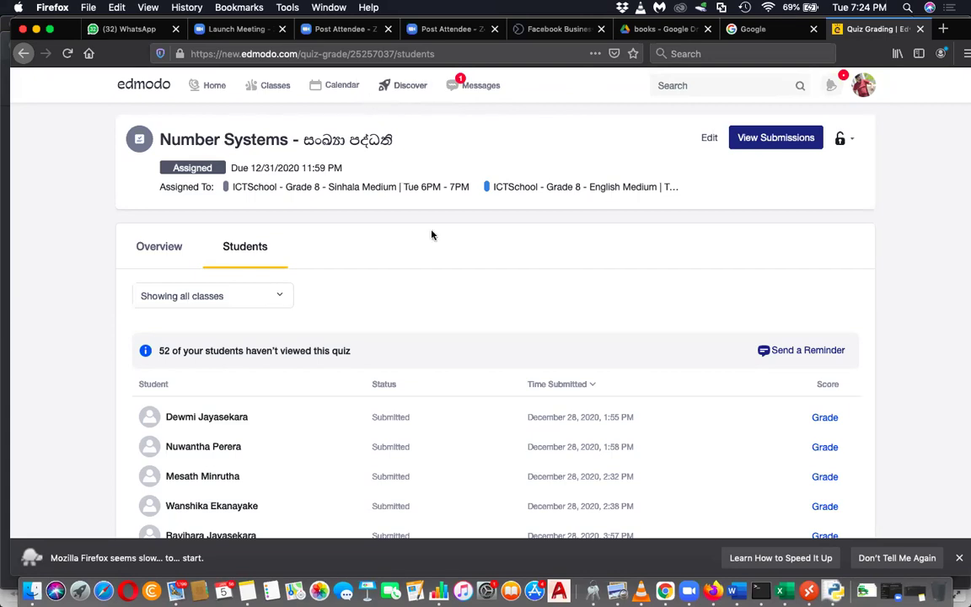
scroll(432, 234, "down", 5)
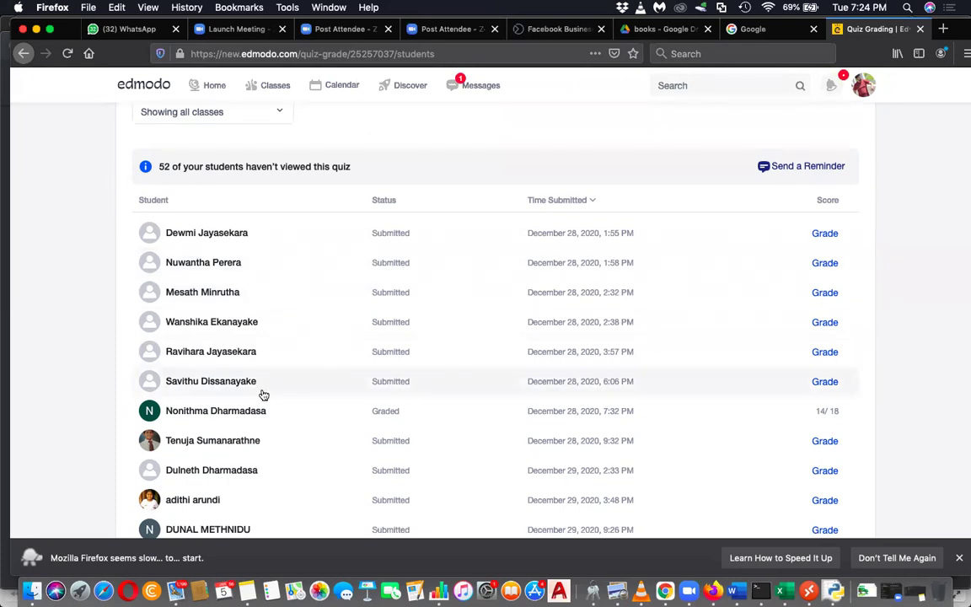
scroll(264, 462, "down", 2)
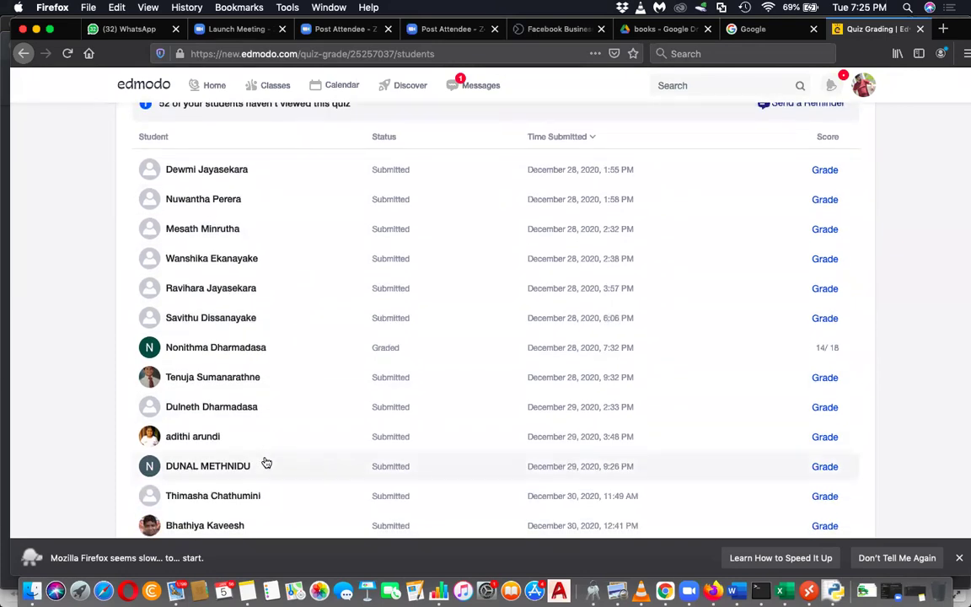
scroll(265, 462, "up", 1)
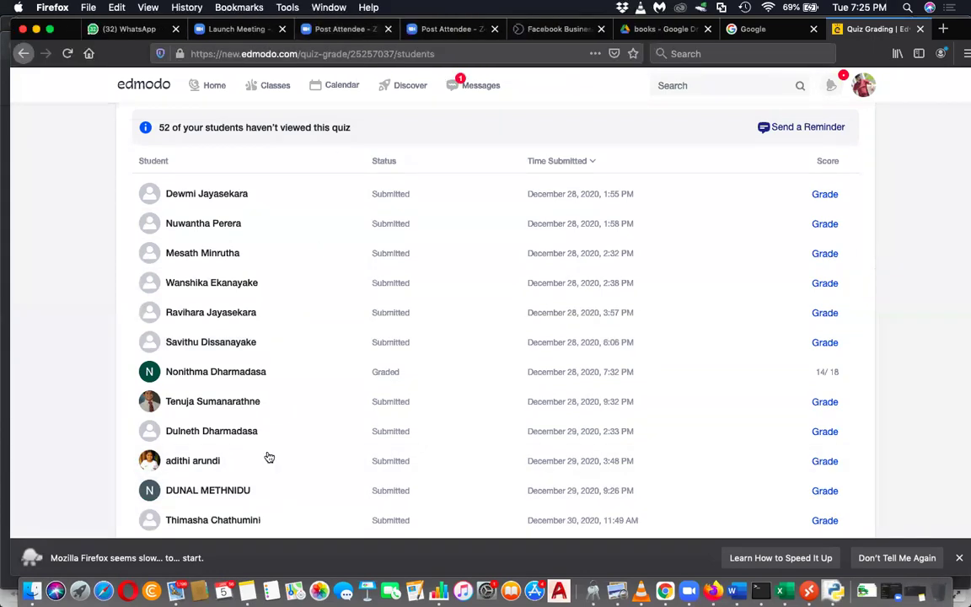
scroll(265, 468, "down", 1)
scroll(265, 468, "down", 6)
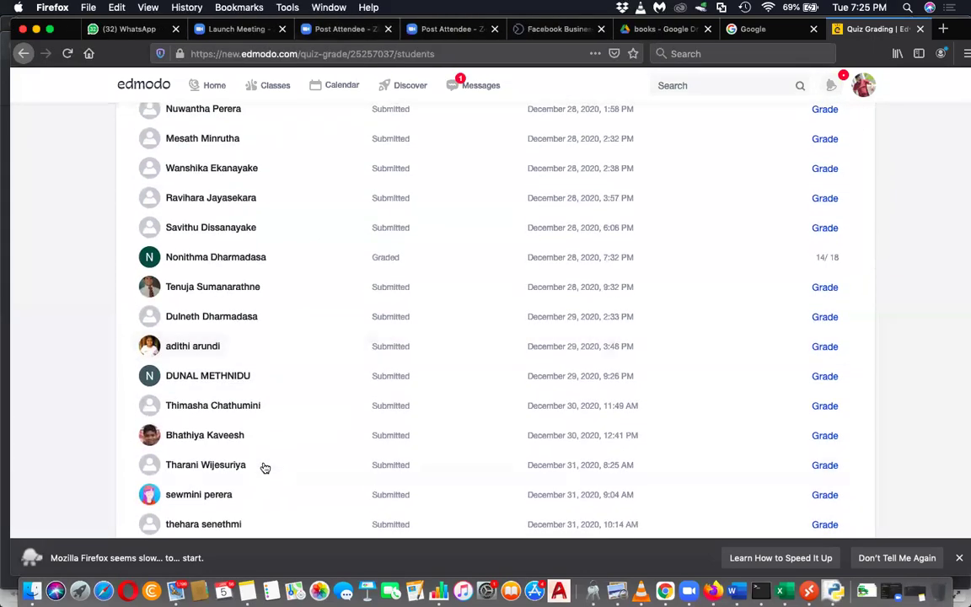
scroll(264, 468, "down", 3)
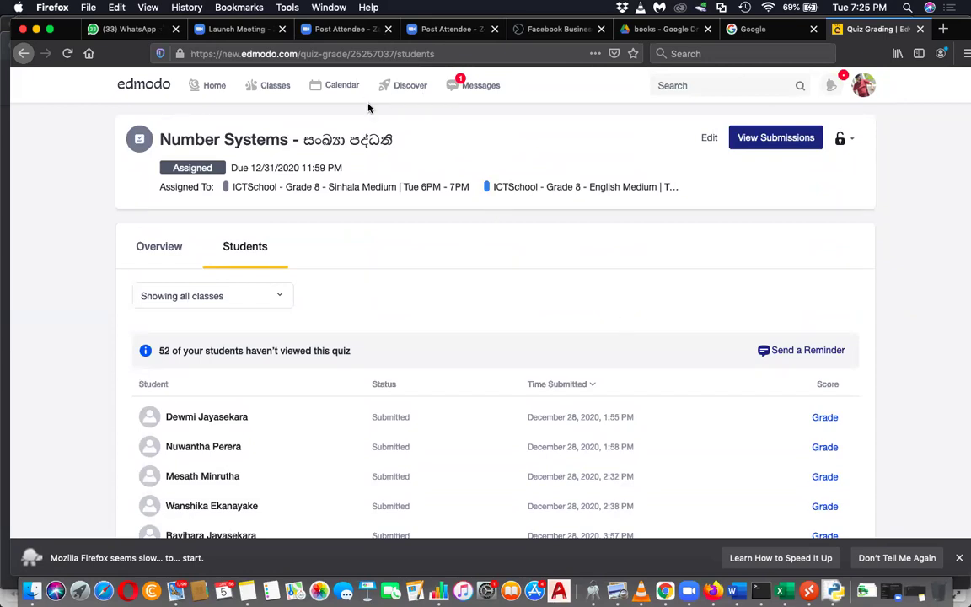
- Search the quiz's student list for a particular student by first name
scroll(349, 453, "down", 5)
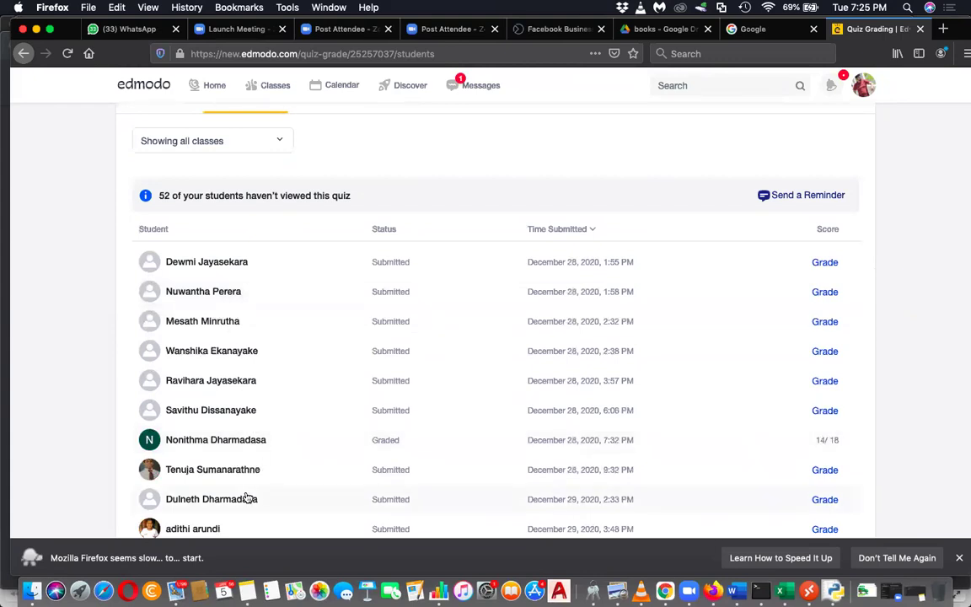
scroll(244, 498, "down", 7)
scroll(247, 498, "down", 10)
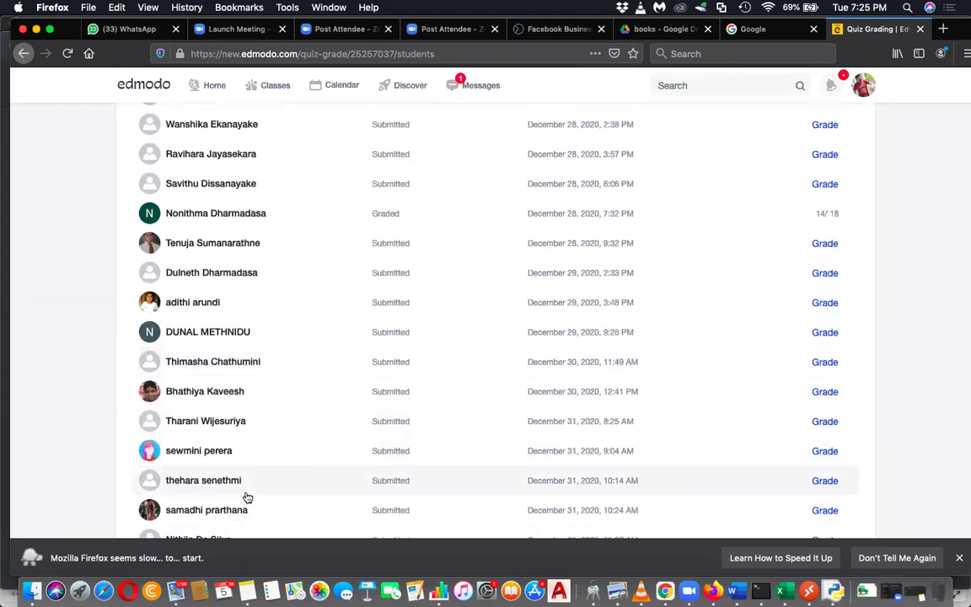
scroll(247, 497, "down", 3)
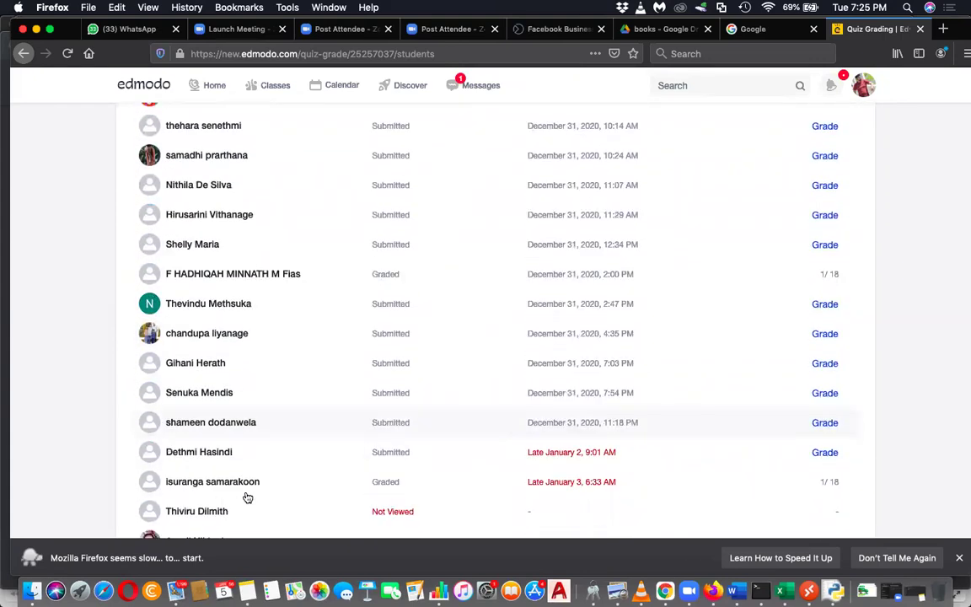
scroll(246, 498, "down", 7)
scroll(246, 497, "down", 10)
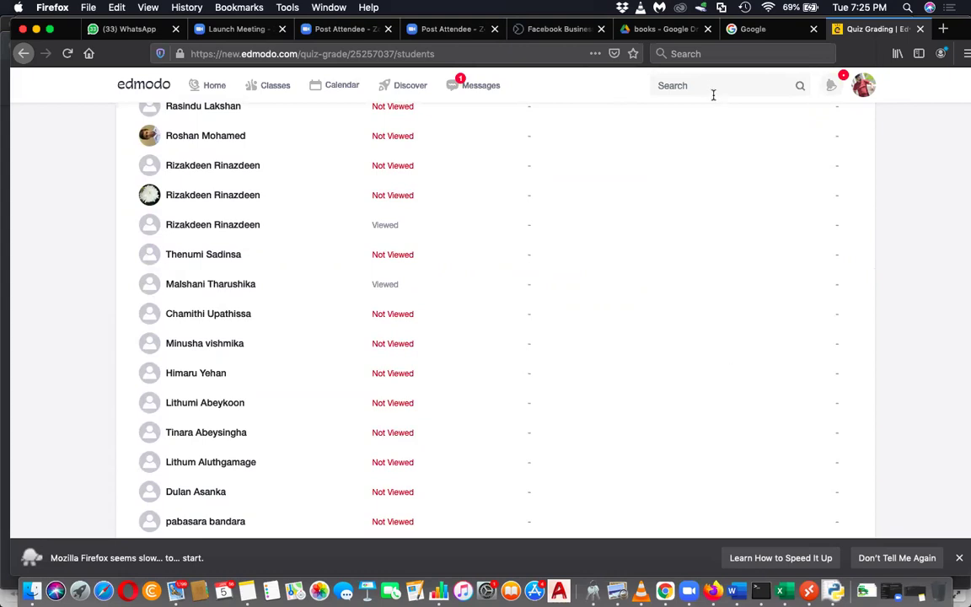
key("ctrl+f")
type("daham")
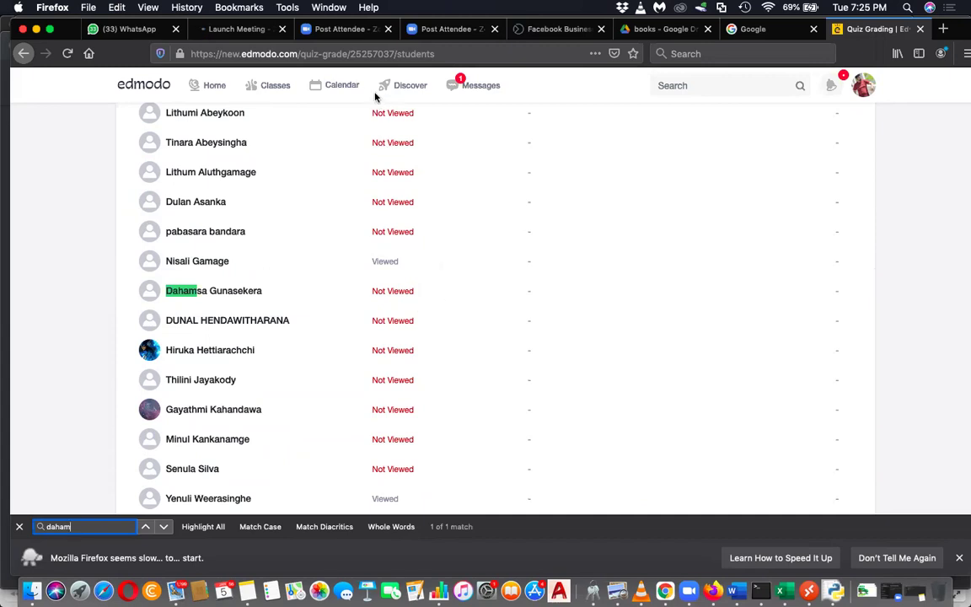
- Open the quiz submission handed in on December 29, 2020, 3:48 PM from the student list
scroll(356, 219, "up", 10)
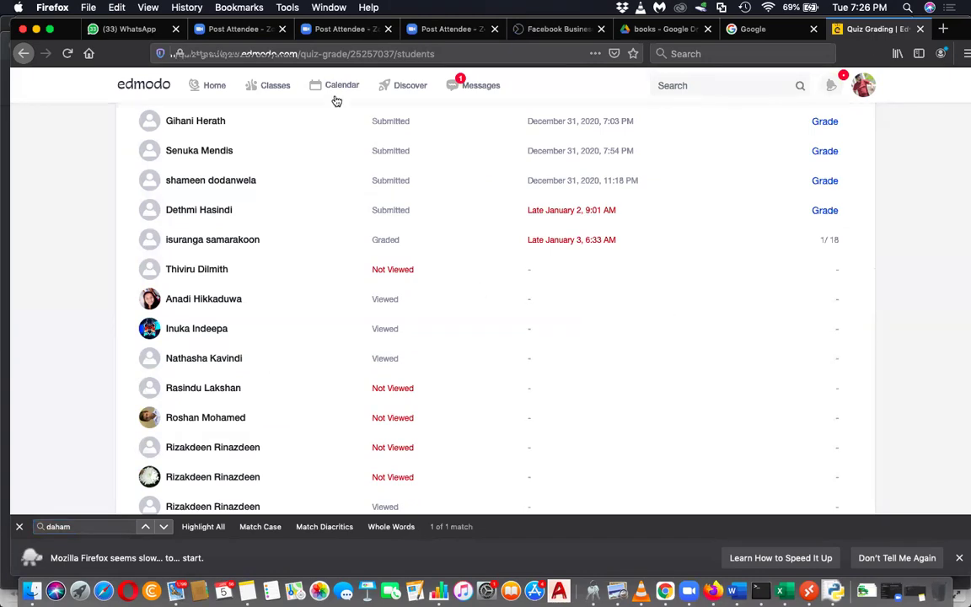
scroll(333, 222, "up", 8)
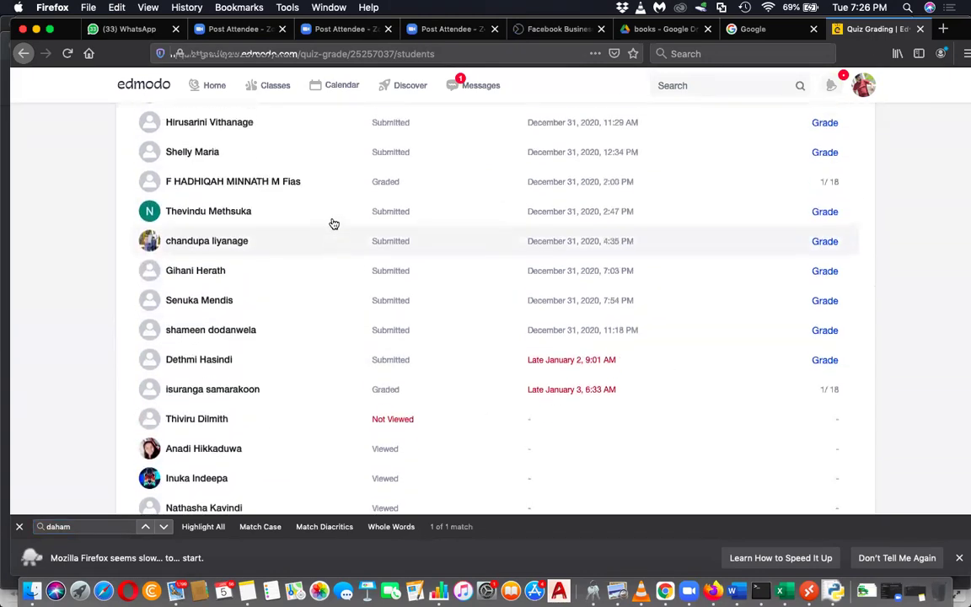
scroll(334, 223, "up", 4)
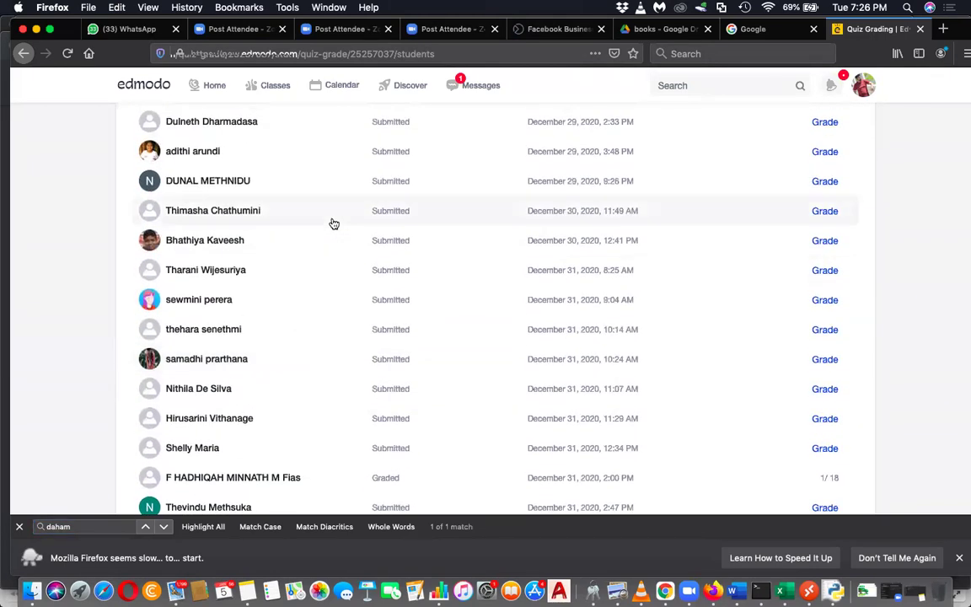
left_click(211, 153)
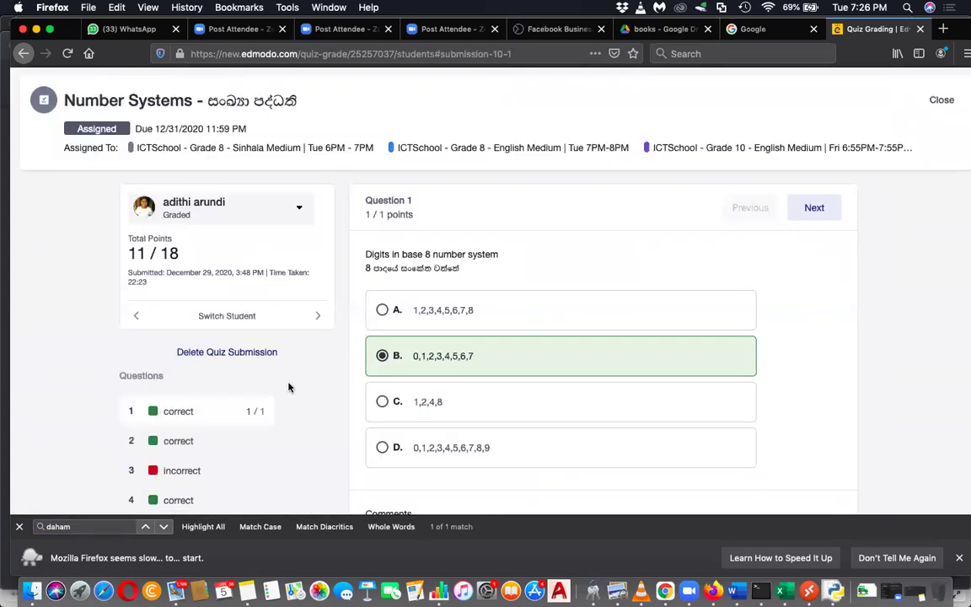
- Examine question 1 of the open submission, about the digits in the base 8 number system, with its answer options
scroll(288, 387, "down", 1)
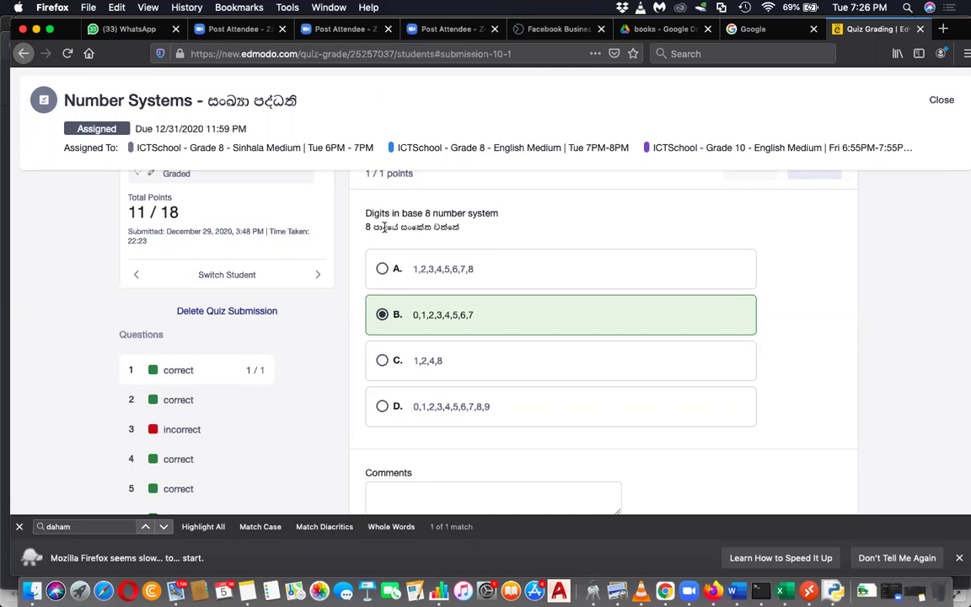
scroll(383, 228, "up", 2)
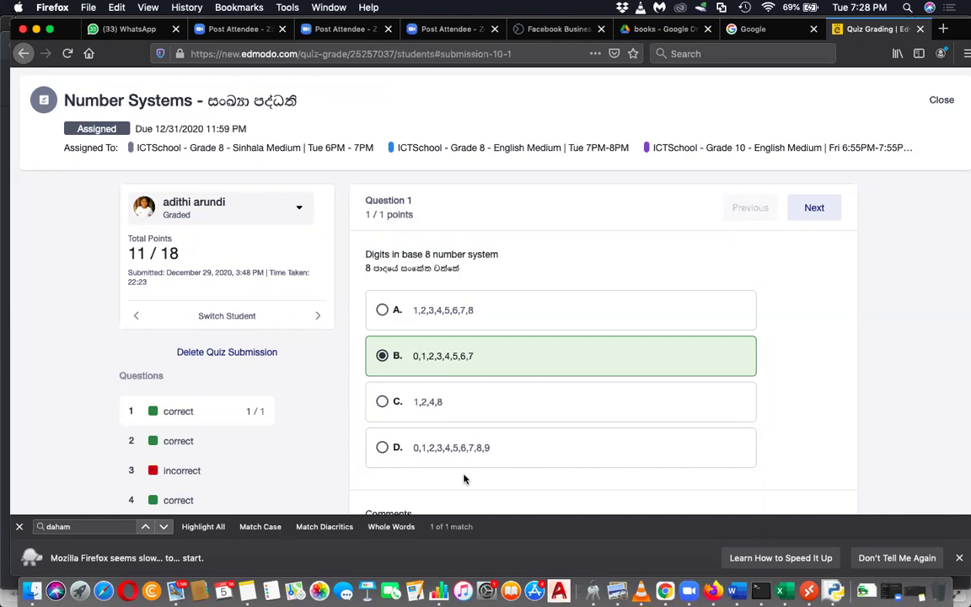
- Switch to the Number Systems Full Note Grade 8 document in Word and find the list of digits for bases 2, 10, 8 and 16
left_click(740, 591)
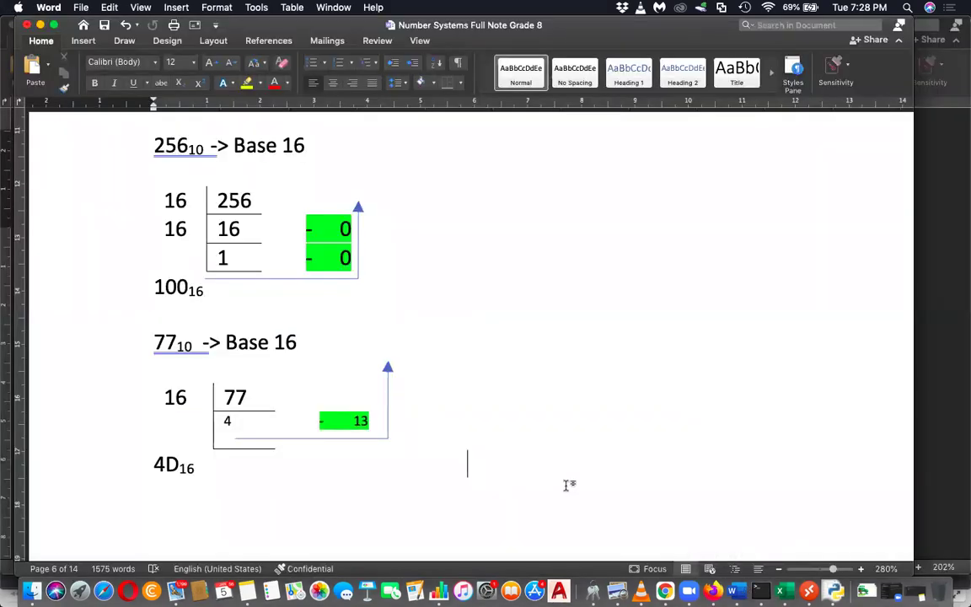
scroll(566, 485, "up", 15)
scroll(563, 485, "up", 10)
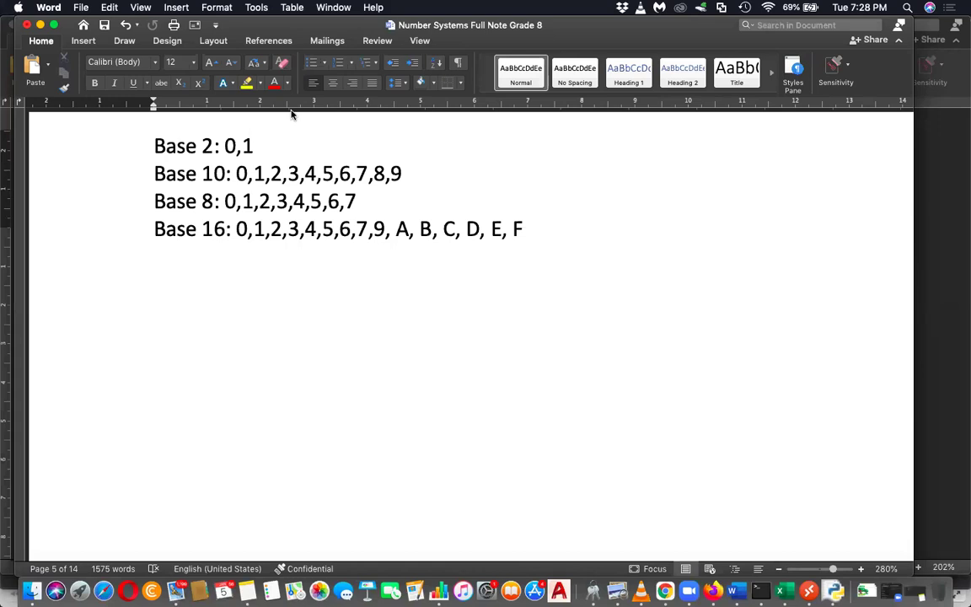
scroll(353, 300, "up", 5)
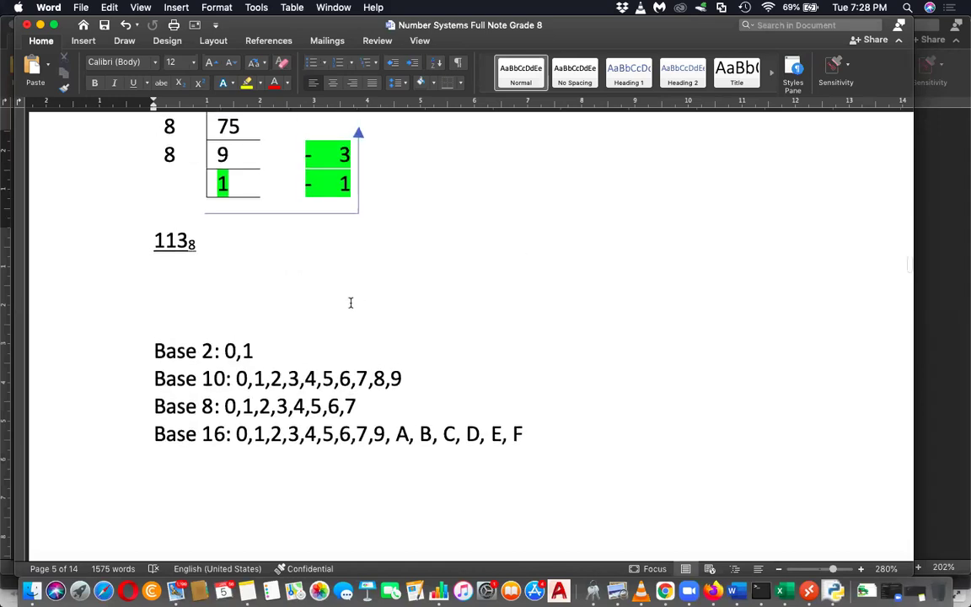
scroll(351, 302, "down", 2)
scroll(353, 301, "down", 10)
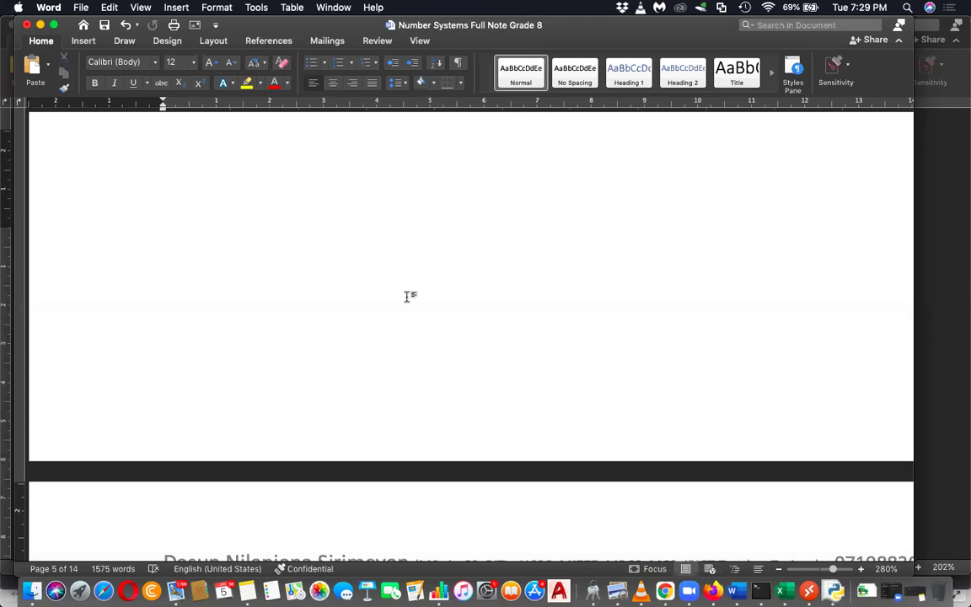
scroll(405, 296, "up", 10)
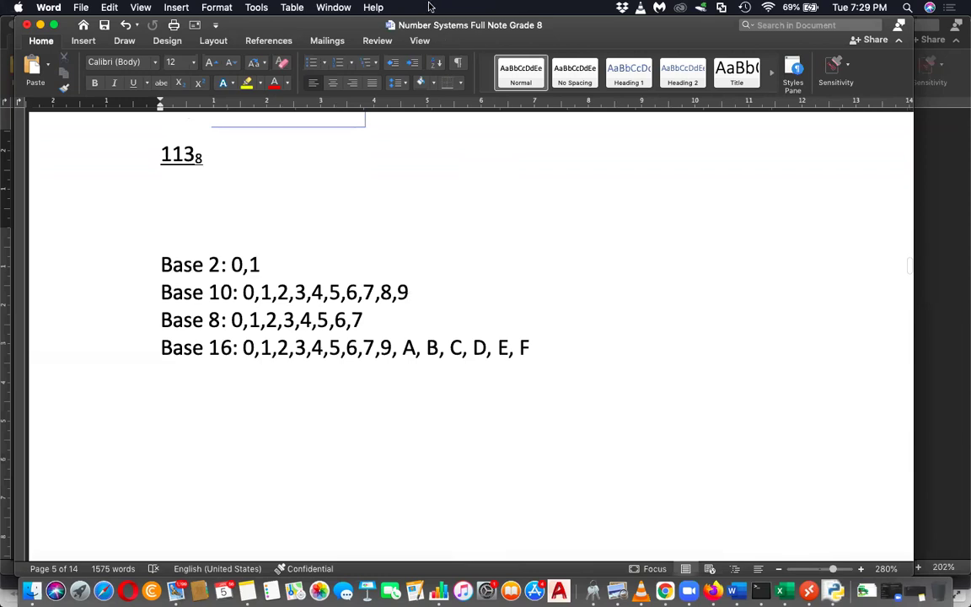
scroll(399, 351, "down", 3)
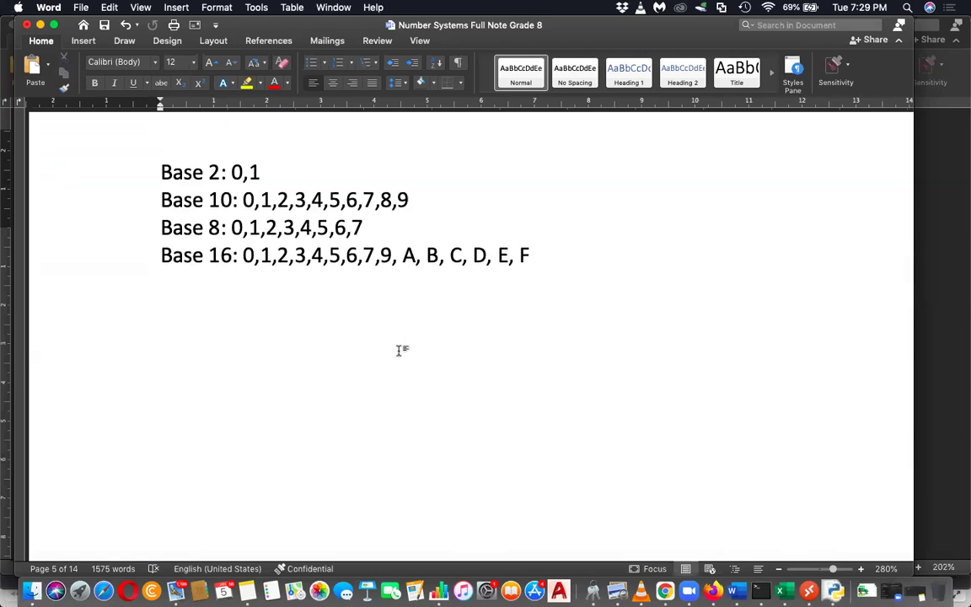